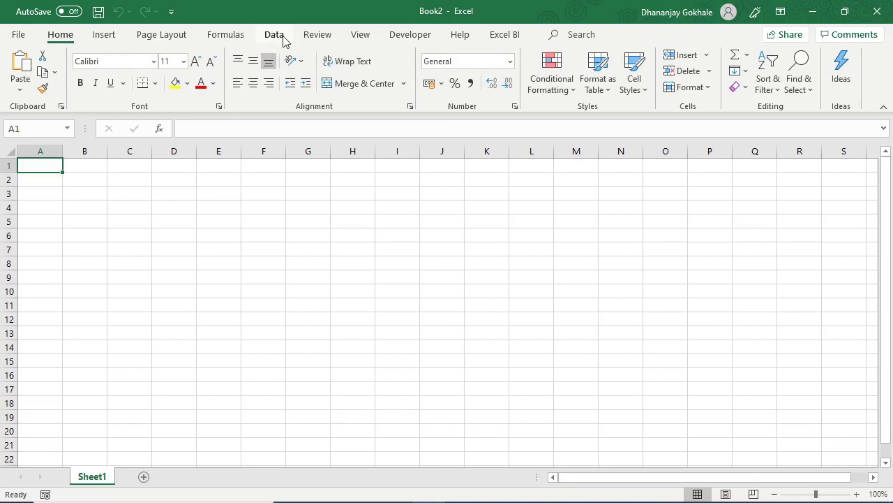
Import the GST returns JSON file from the Desktop using Get Data > From File > From JSON
{"action": "left_click", "coordinate": [283, 39]}
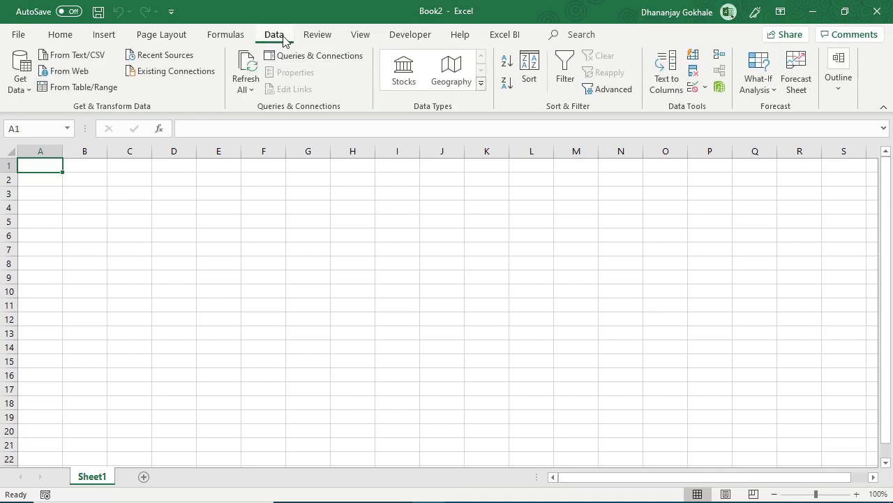
{"action": "left_click", "coordinate": [20, 76]}
{"action": "mouse_move", "coordinate": [69, 112]}
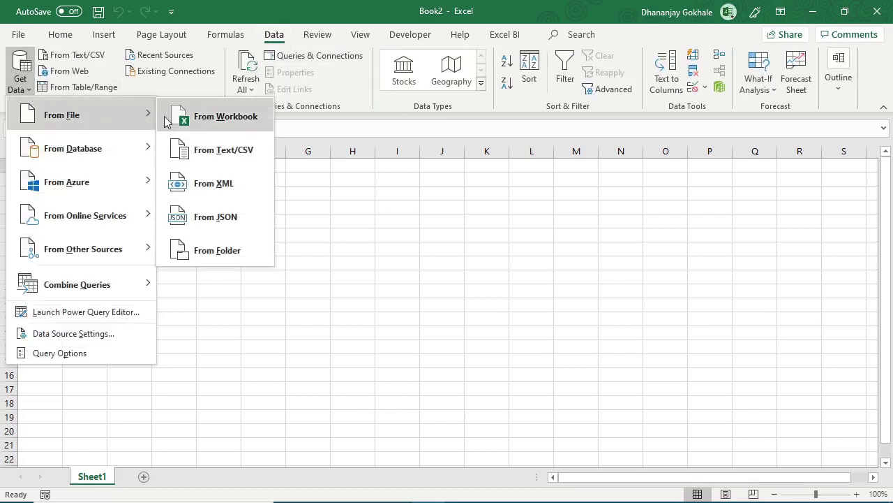
{"action": "left_click", "coordinate": [216, 218]}
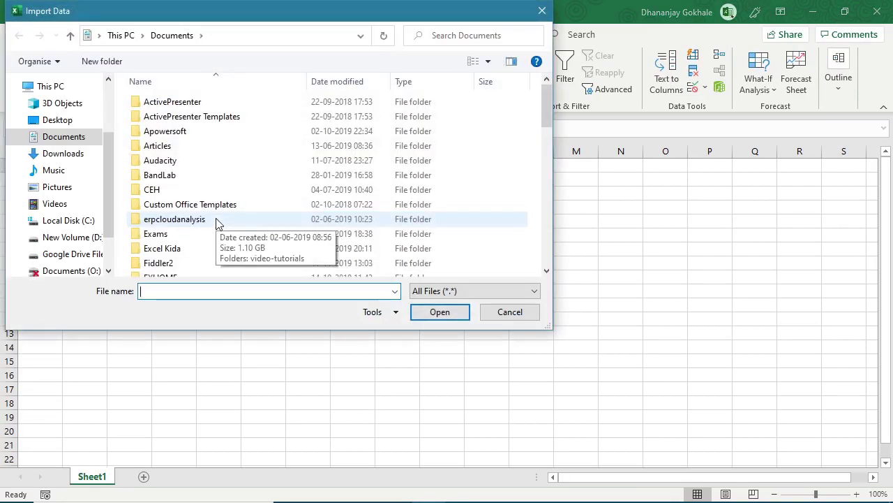
{"action": "left_click", "coordinate": [58, 120]}
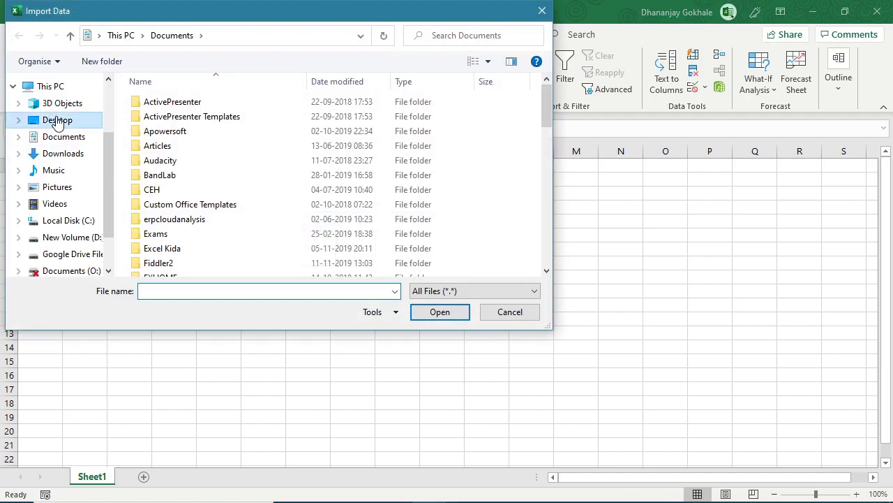
{"action": "left_click", "coordinate": [234, 105]}
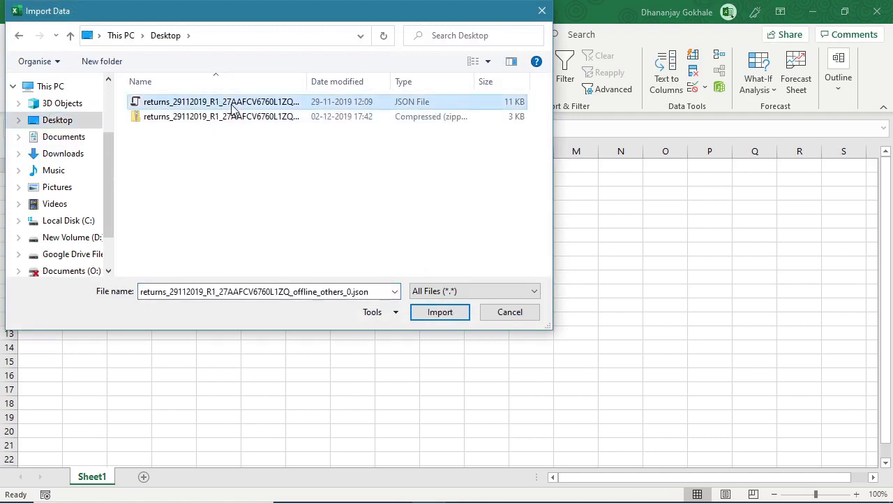
{"action": "left_click", "coordinate": [440, 314]}
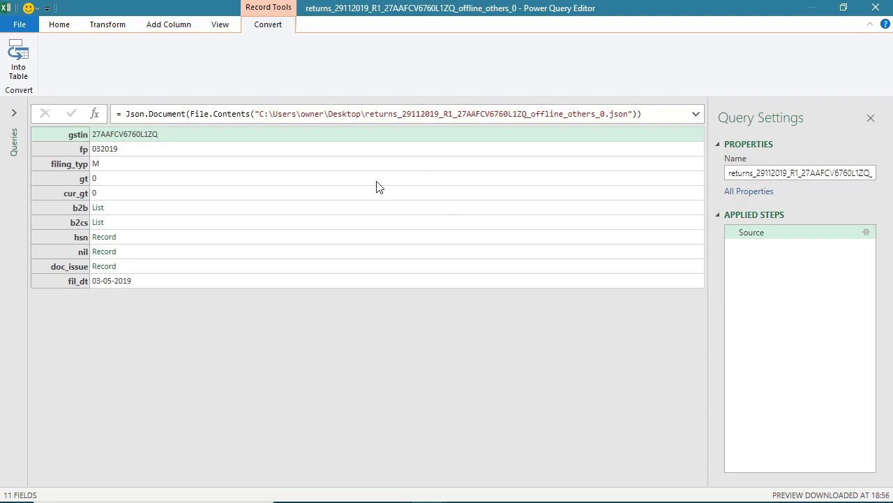
Open the b2b list and convert it to a one-column table of 4 records
{"action": "left_click", "coordinate": [97, 208]}
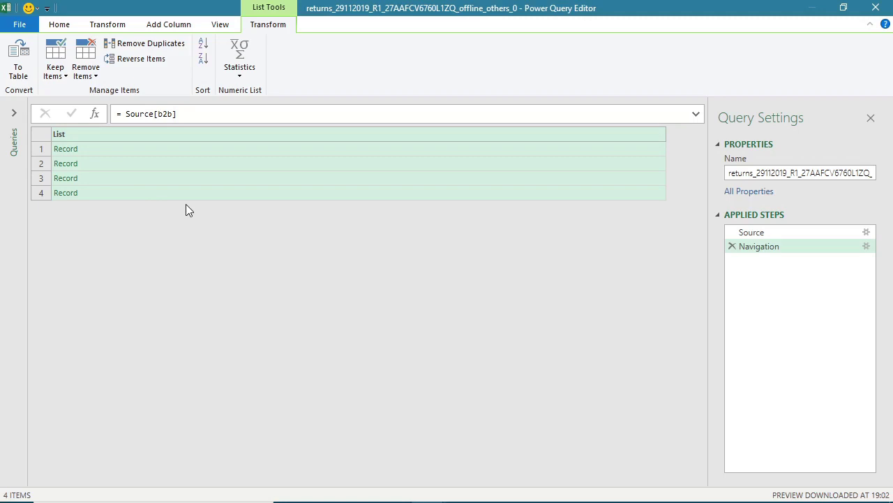
{"action": "left_click", "coordinate": [22, 80]}
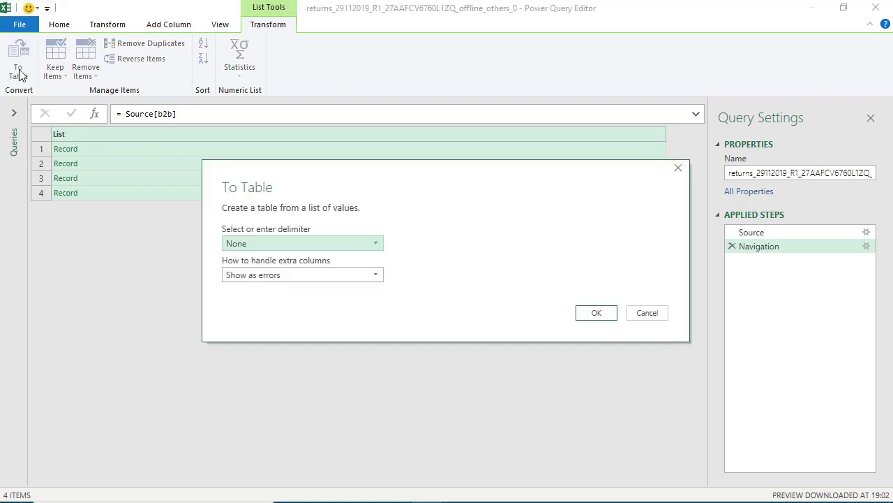
{"action": "left_click", "coordinate": [597, 314]}
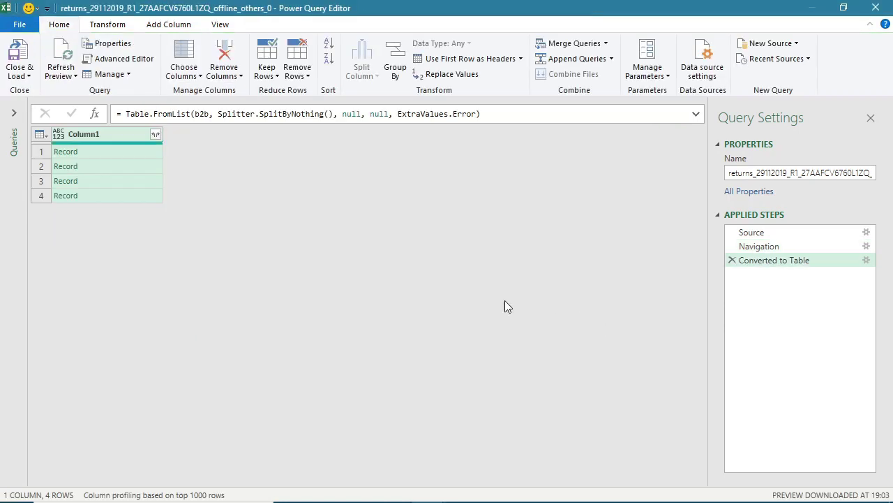
Expand Column1 into ctin, cfs, cname and inv, then expand inv to new rows (32 rows)
{"action": "left_click", "coordinate": [157, 135]}
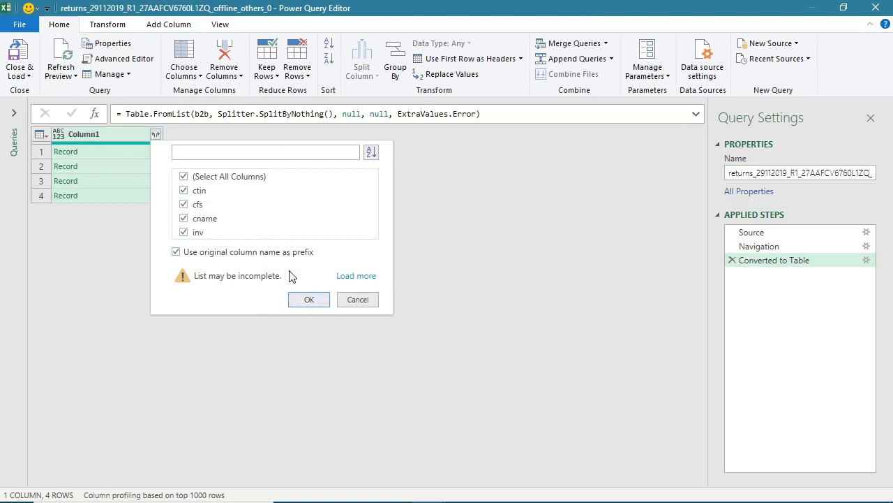
{"action": "left_click", "coordinate": [309, 300]}
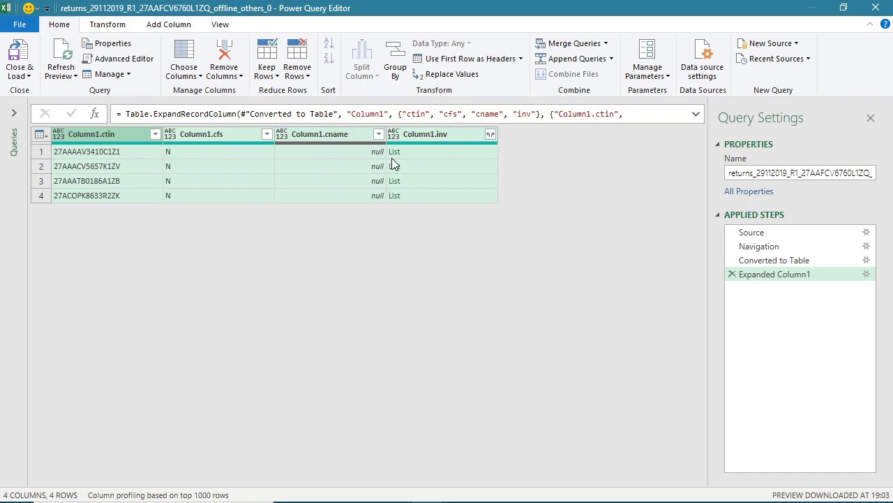
{"action": "left_click", "coordinate": [491, 135]}
{"action": "left_click", "coordinate": [449, 151]}
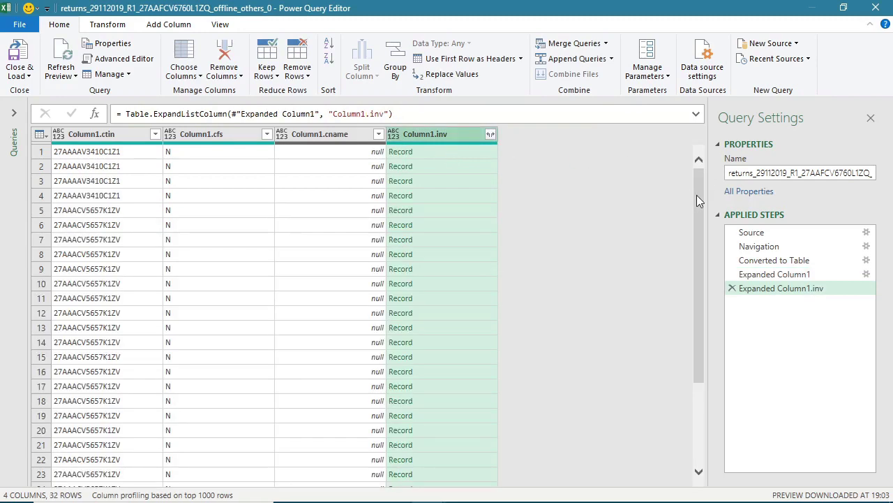
{"action": "left_click_drag", "start_coordinate": [697, 195], "coordinate": [678, 175]}
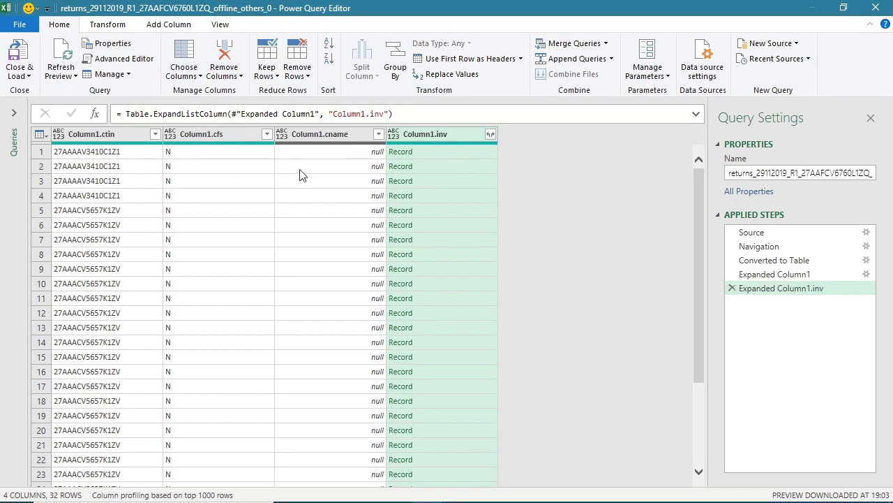
Expand all Column1.inv record fields into columns such as itms, val, inv_typ, pos, idt, inum, chksum
{"action": "left_click", "coordinate": [490, 135]}
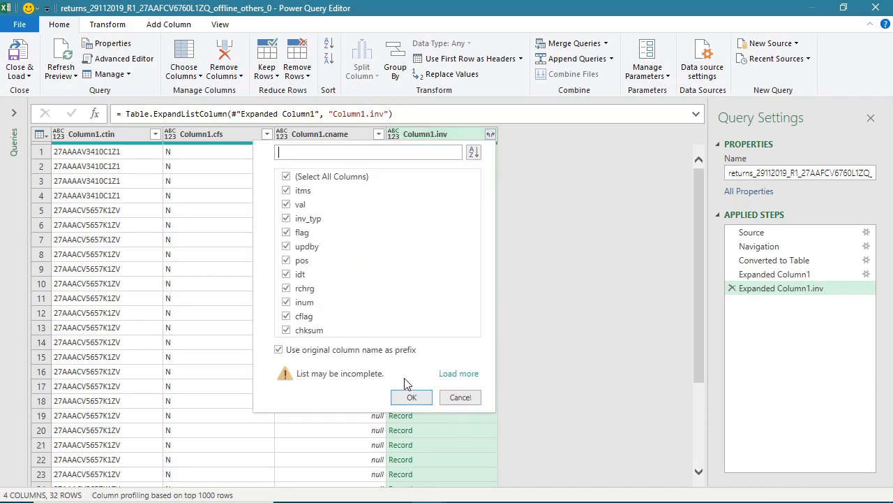
{"action": "left_click", "coordinate": [408, 396]}
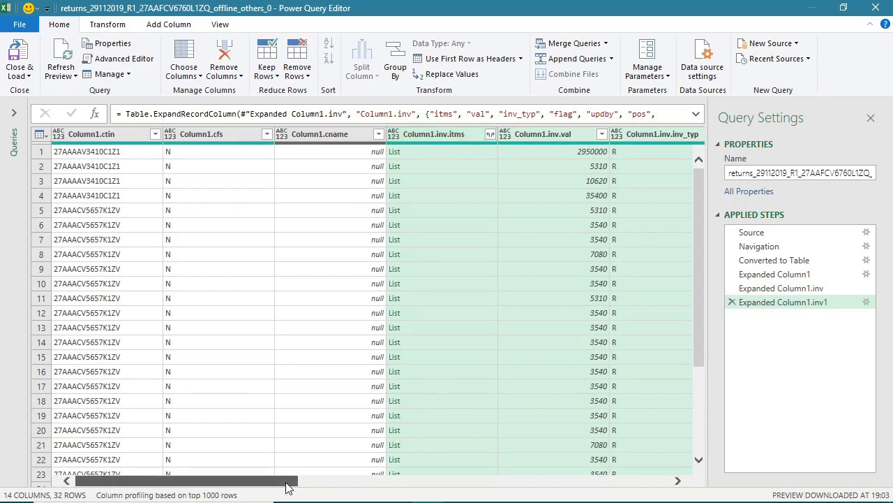
{"action": "left_click_drag", "start_coordinate": [287, 486], "coordinate": [564, 482]}
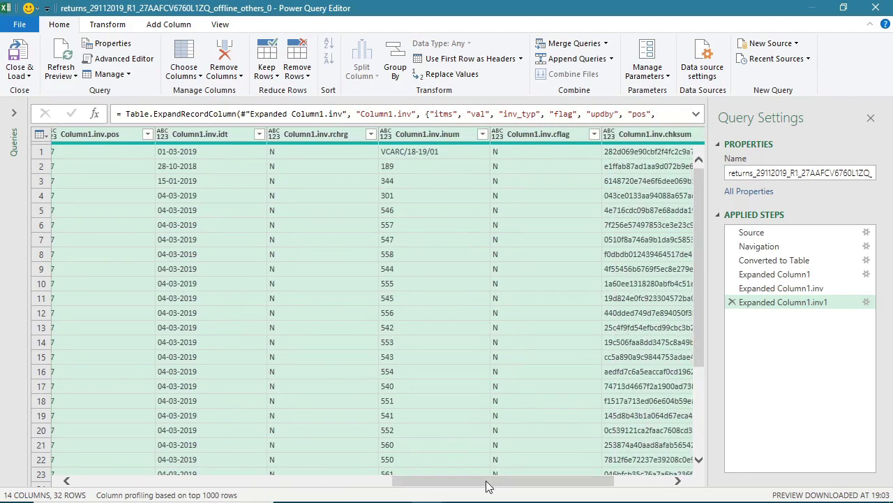
{"action": "left_click_drag", "start_coordinate": [490, 485], "coordinate": [236, 491]}
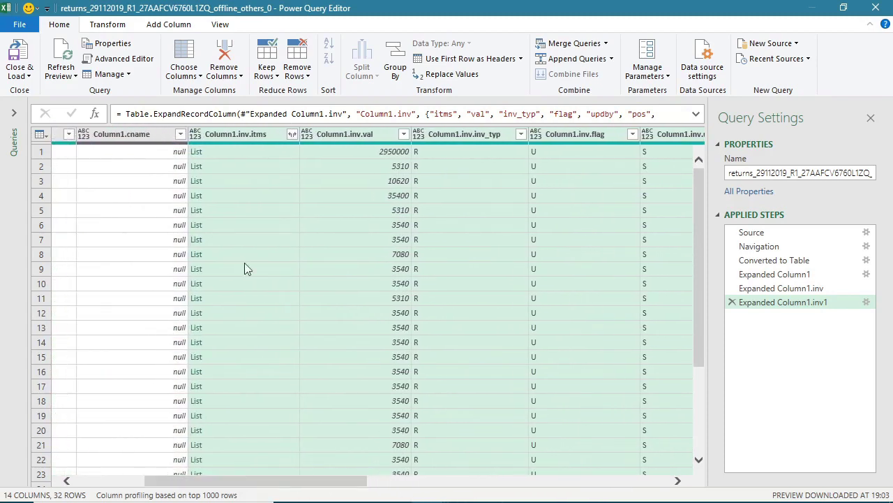
Expand itms to new rows, then into num and itm_det, then itm_det into csamt, samt, rt, txval, camt
{"action": "left_click", "coordinate": [292, 134]}
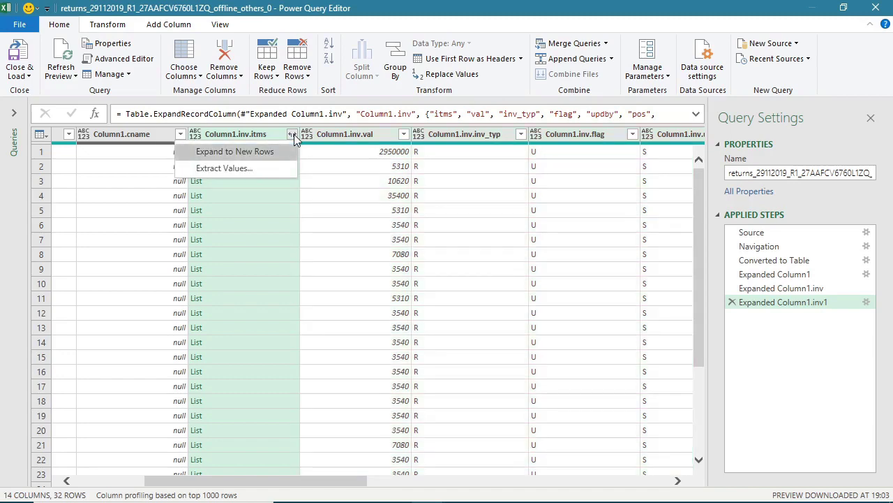
{"action": "left_click", "coordinate": [251, 151]}
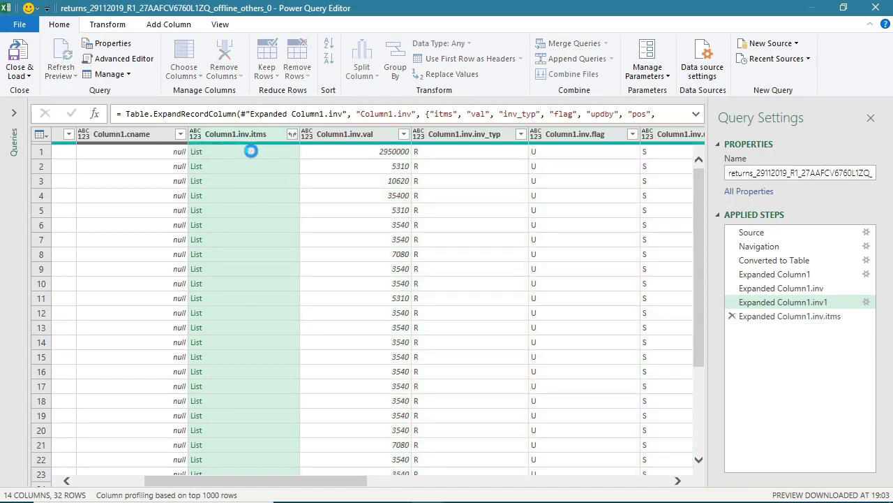
{"action": "left_click", "coordinate": [292, 135]}
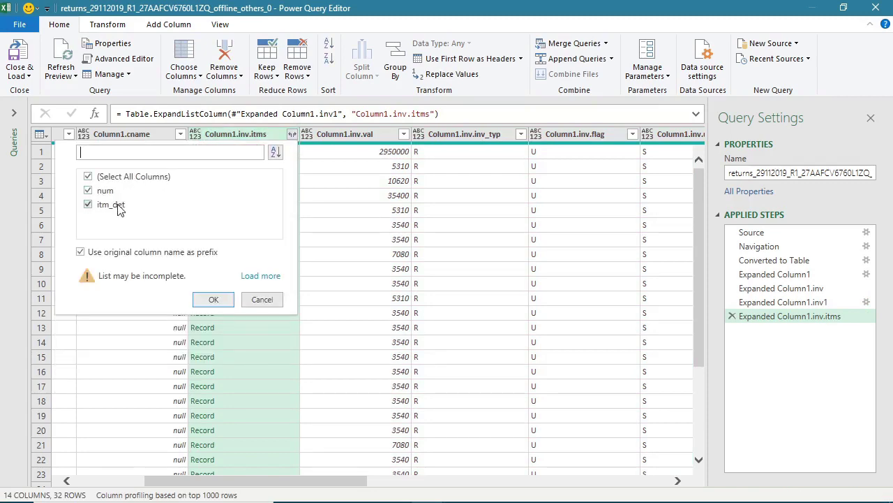
{"action": "left_click", "coordinate": [211, 299]}
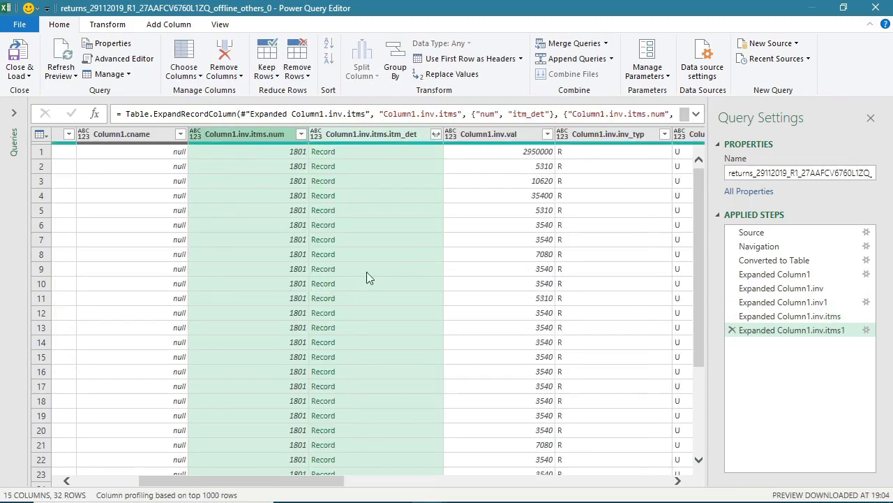
{"action": "left_click", "coordinate": [436, 135]}
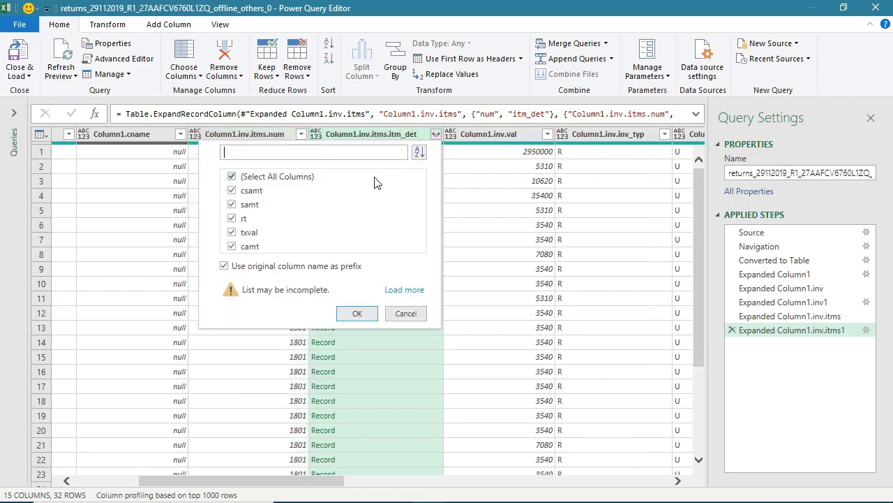
{"action": "left_click", "coordinate": [356, 314]}
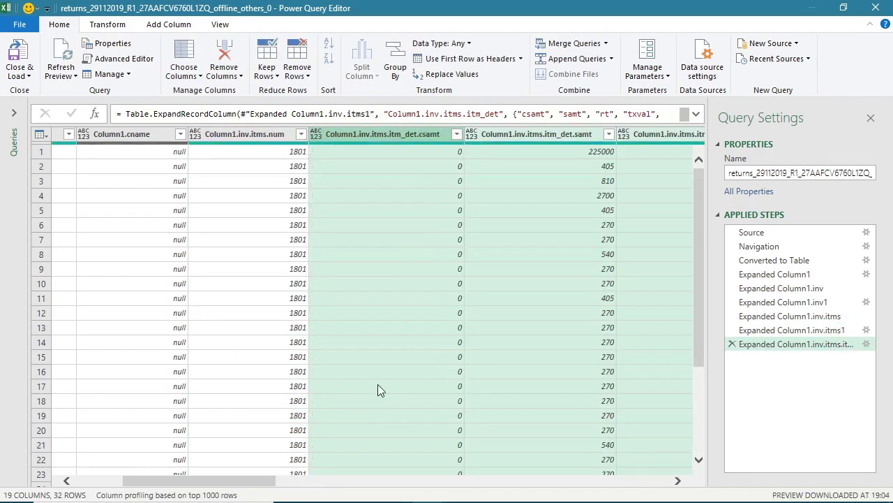
{"action": "left_click_drag", "start_coordinate": [262, 481], "coordinate": [303, 484]}
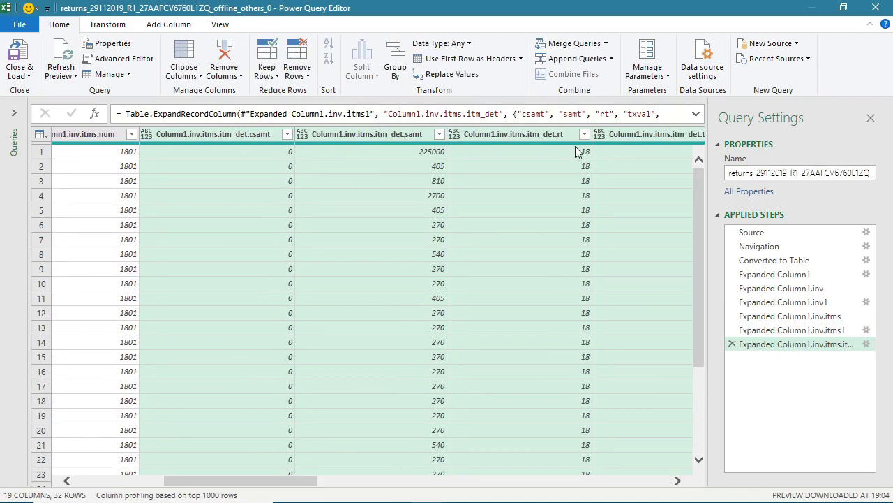
Close & Load the query so its 32 flattened rows land in a table on Sheet2
{"action": "left_click_drag", "start_coordinate": [310, 489], "coordinate": [195, 482]}
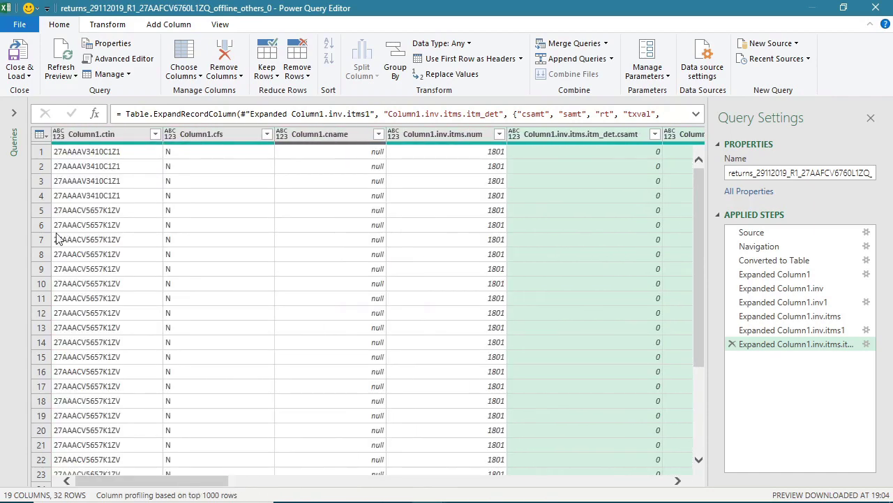
{"action": "left_click", "coordinate": [21, 54]}
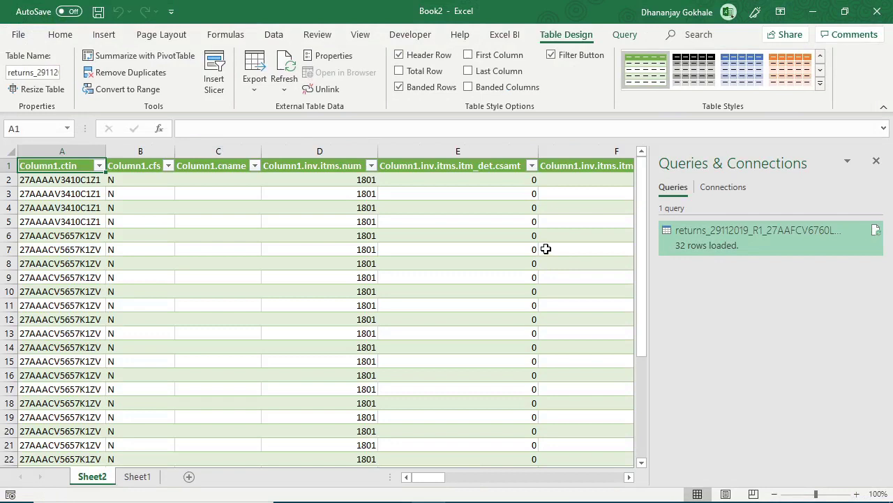
Close the Queries & Connections pane and move to the table's first data row
{"action": "left_click", "coordinate": [877, 161]}
{"action": "left_click", "coordinate": [516, 257]}
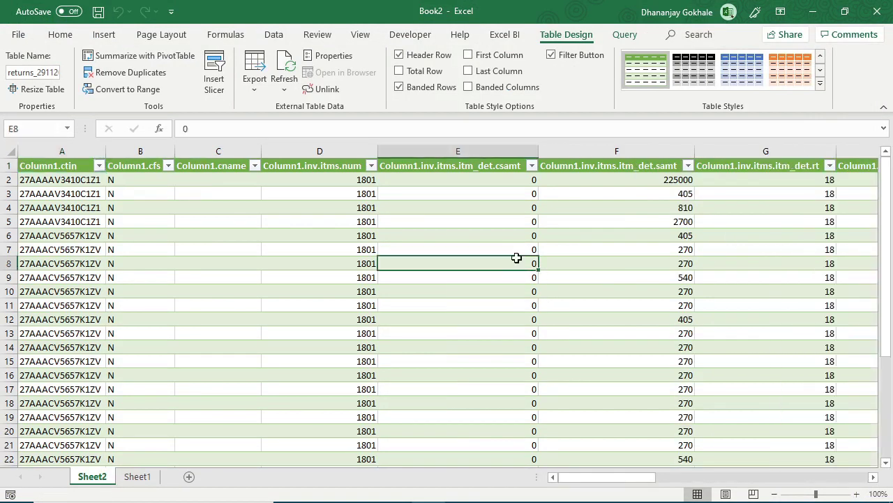
{"action": "key", "text": "Up"}
{"action": "key", "text": "Up"}
{"action": "key", "text": "Up"}
{"action": "key", "text": "Up"}
{"action": "key", "text": "Up"}
{"action": "key", "text": "Up"}
{"action": "key", "text": "Up"}
{"action": "key", "text": "Left"}
{"action": "key", "text": "Home"}
{"action": "key", "text": "Down"}
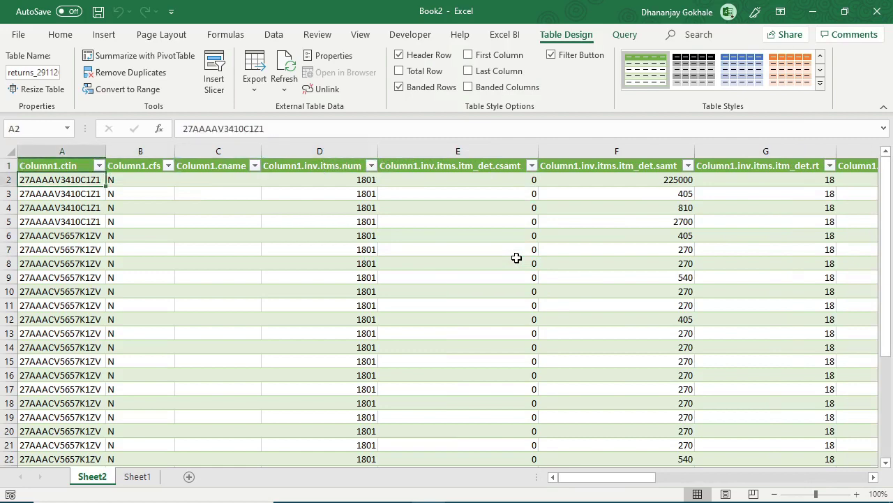
Review row 2 across the columns, from the taxable value in H2 to the checksum in S2
{"action": "key", "text": "Right"}
{"action": "key", "text": "Right"}
{"action": "key", "text": "Right"}
{"action": "key", "text": "Right"}
{"action": "key", "text": "Right"}
{"action": "key", "text": "Right"}
{"action": "key", "text": "Right"}
{"action": "key", "text": "Right"}
{"action": "key", "text": "Right"}
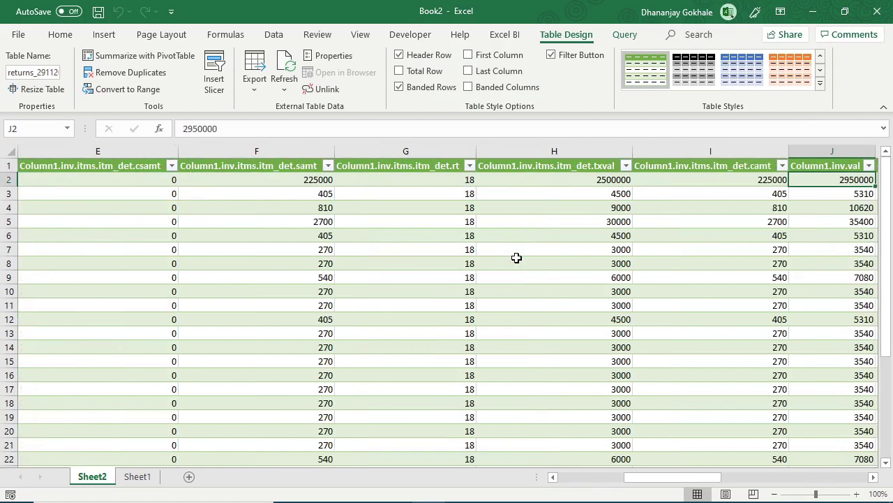
{"action": "key", "text": "Left"}
{"action": "key", "text": "Left"}
{"action": "key", "text": "Left"}
{"action": "key", "text": "Right"}
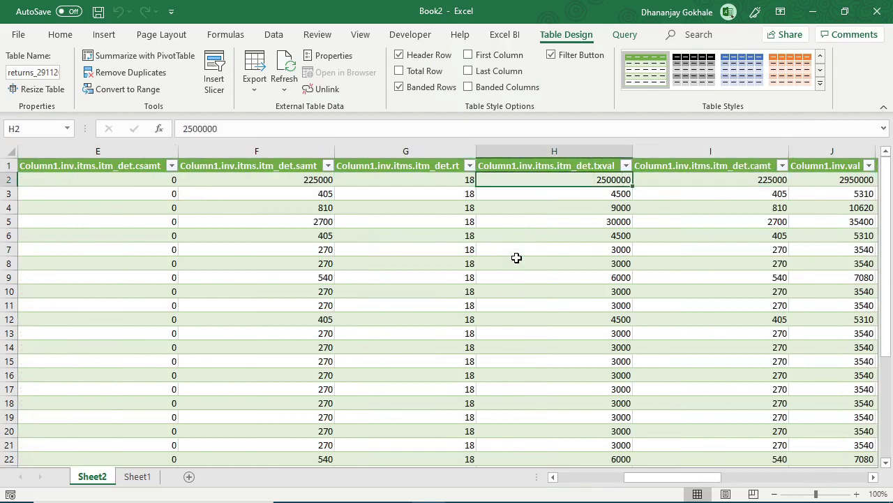
{"action": "key", "text": "Right"}
{"action": "key", "text": "Right"}
{"action": "key", "text": "Right"}
{"action": "key", "text": "Right"}
{"action": "key", "text": "Right"}
{"action": "key", "text": "Right"}
{"action": "key", "text": "Right"}
{"action": "key", "text": "Right"}
{"action": "key", "text": "Right"}
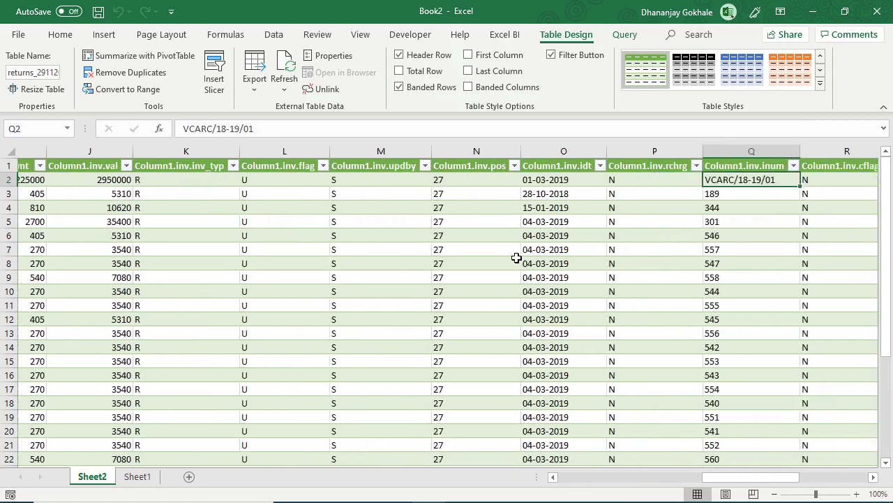
{"action": "key", "text": "Right"}
{"action": "key", "text": "Right"}
{"action": "key", "text": "Right"}
{"action": "key", "text": "Left"}
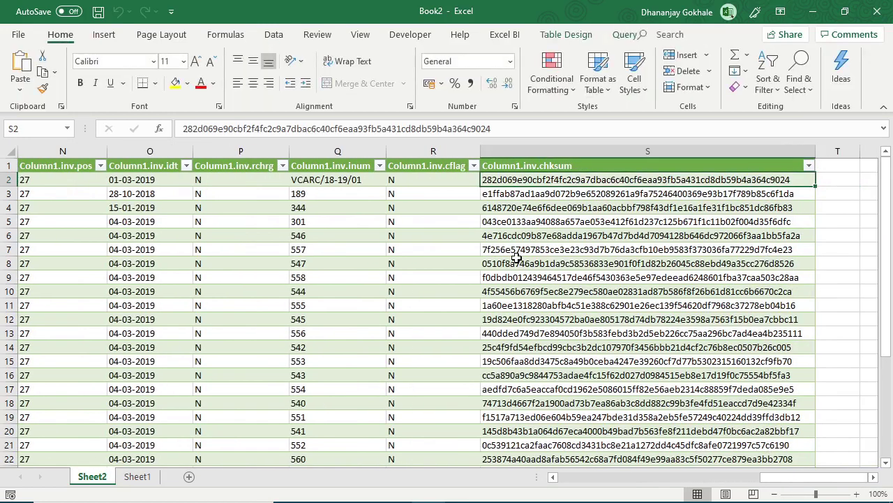
{"action": "key", "text": "Home"}
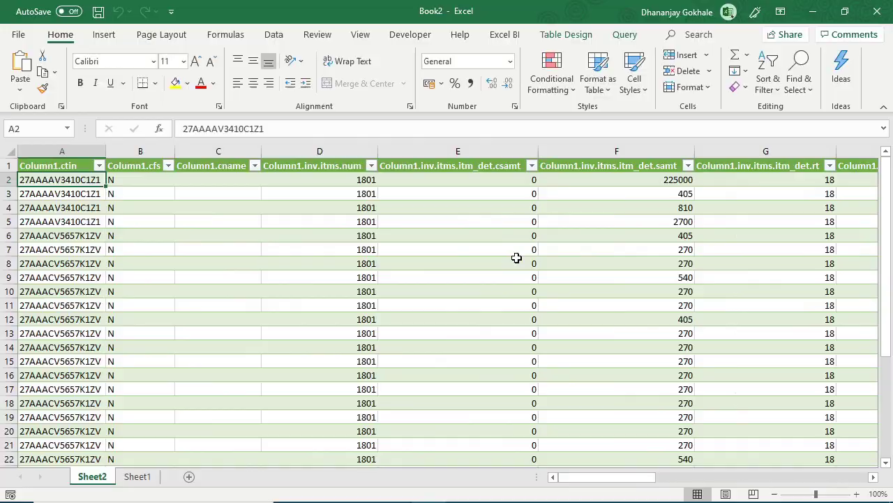